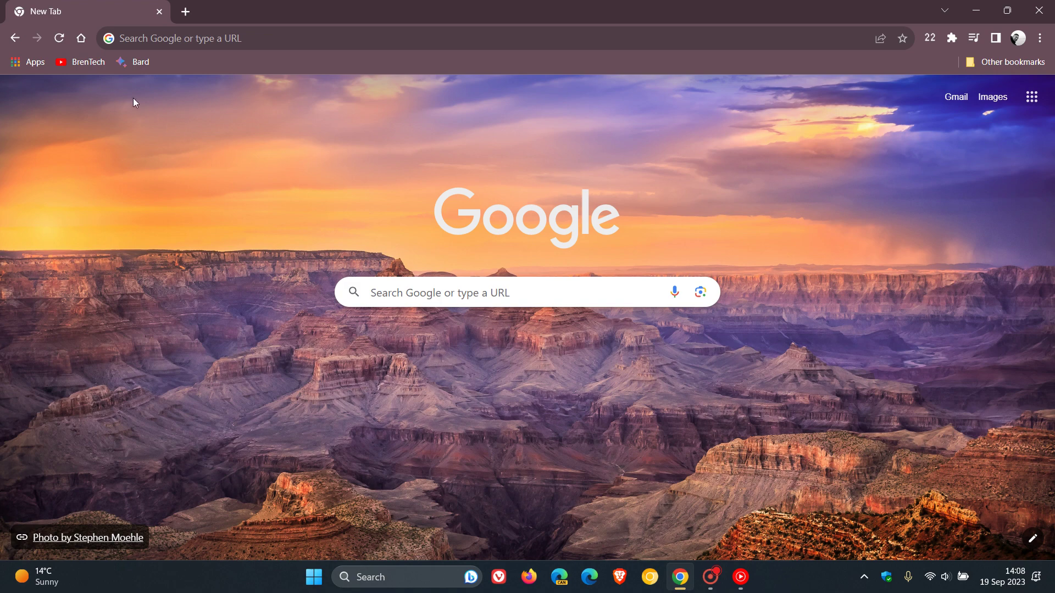
# Load bard.google.com/chat from the Bard bookmark on Chrome's bookmarks bar.
pyautogui.click(133, 64)
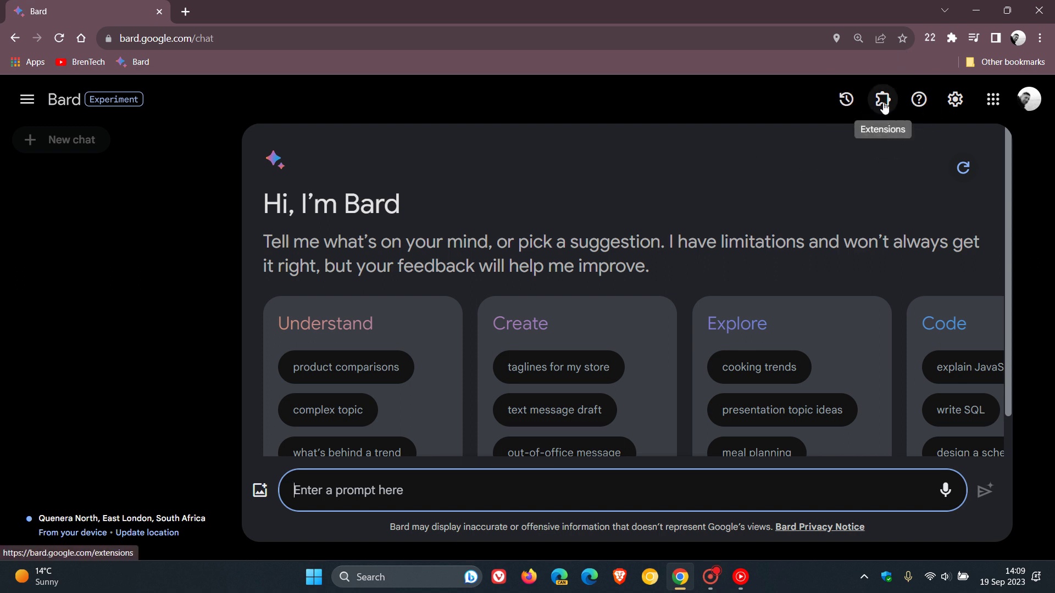
# Open the Extensions page and browse the Flights, Hotels, Maps, Workspace and YouTube extension cards.
pyautogui.click(883, 105)
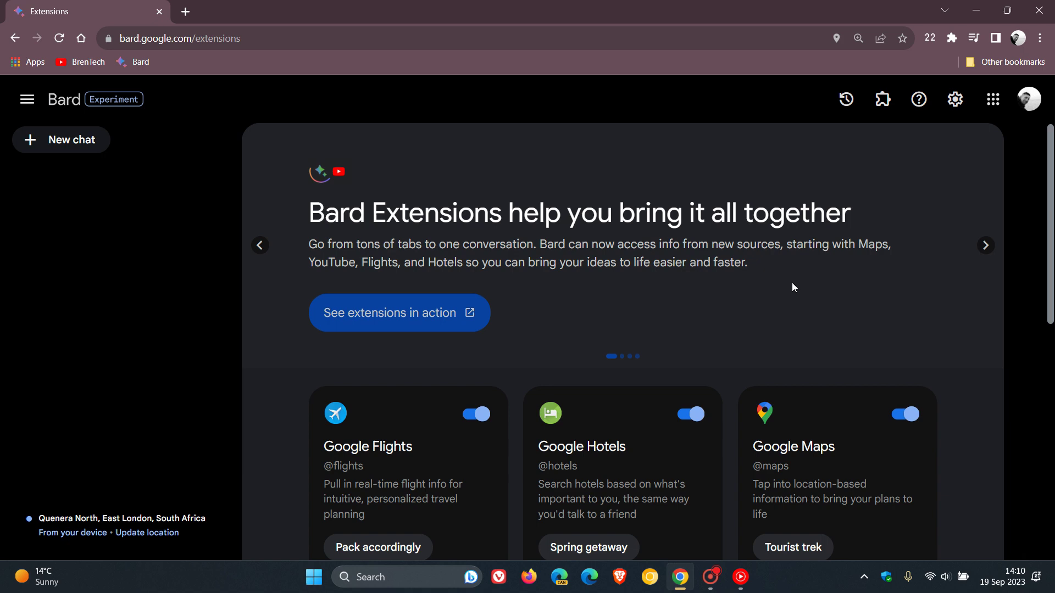
pyautogui.scroll(-3, 793, 286)
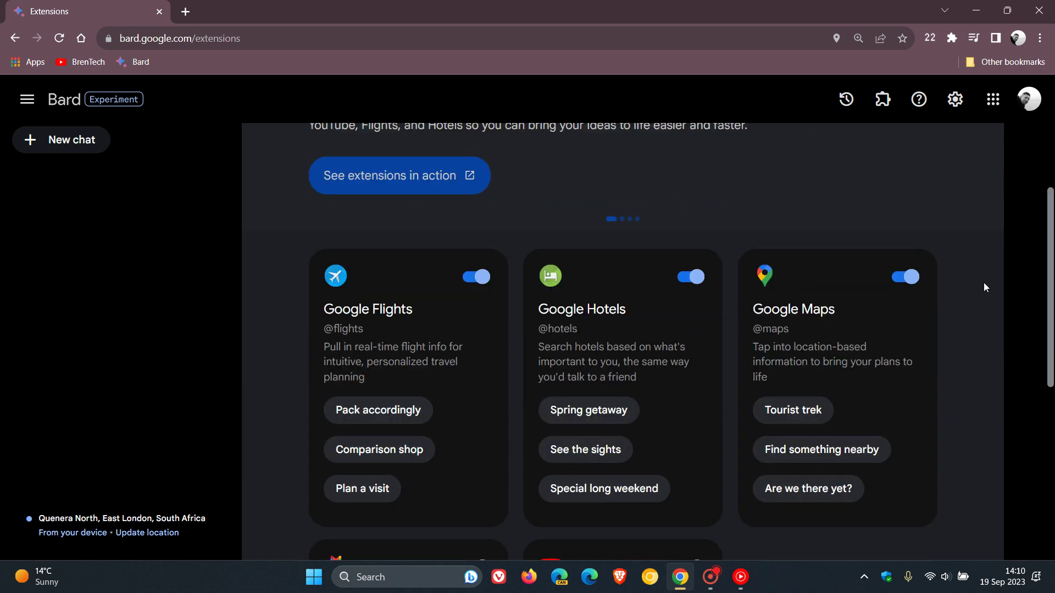
pyautogui.scroll(-2, 984, 284)
pyautogui.scroll(1, 984, 284)
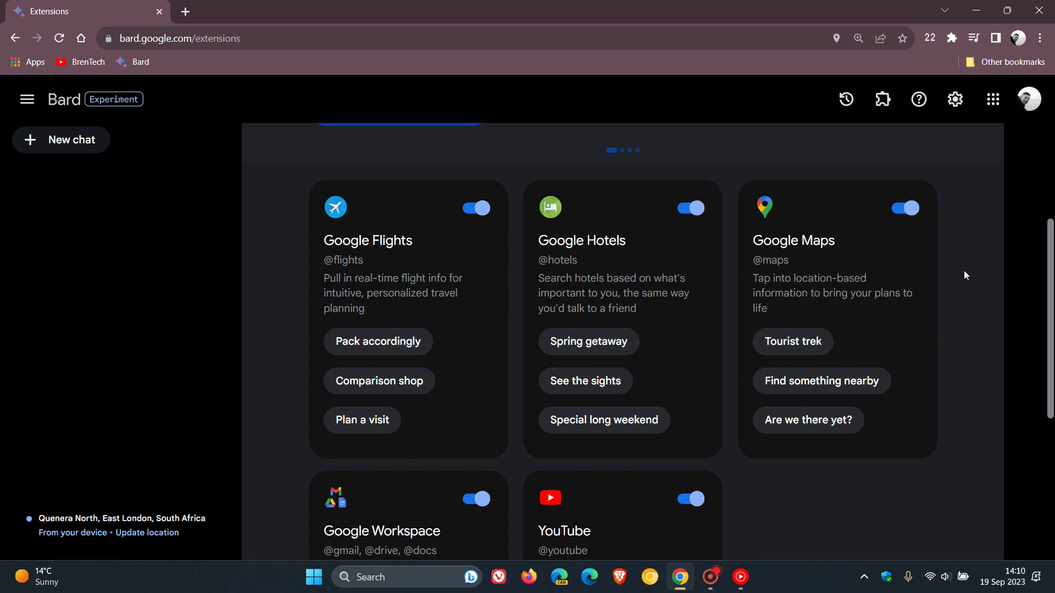
pyautogui.scroll(-3, 965, 274)
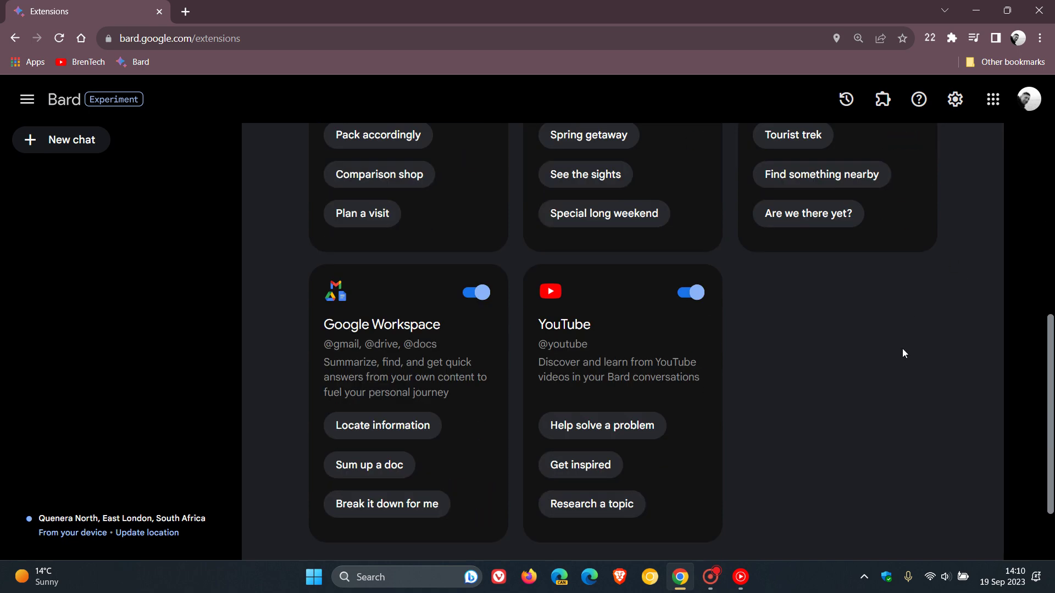
pyautogui.scroll(2, 944, 368)
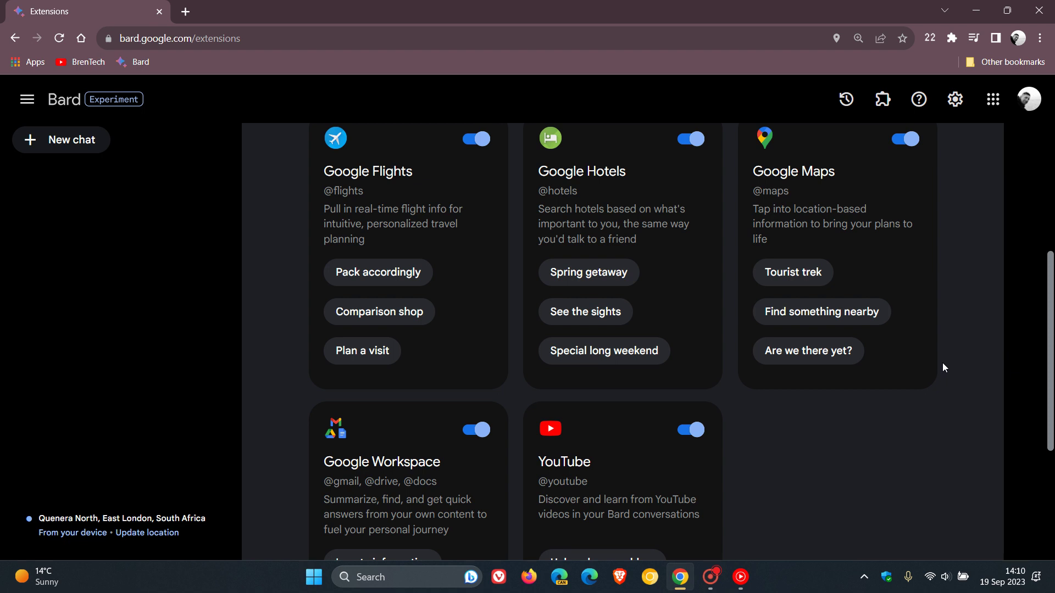
pyautogui.scroll(1, 977, 315)
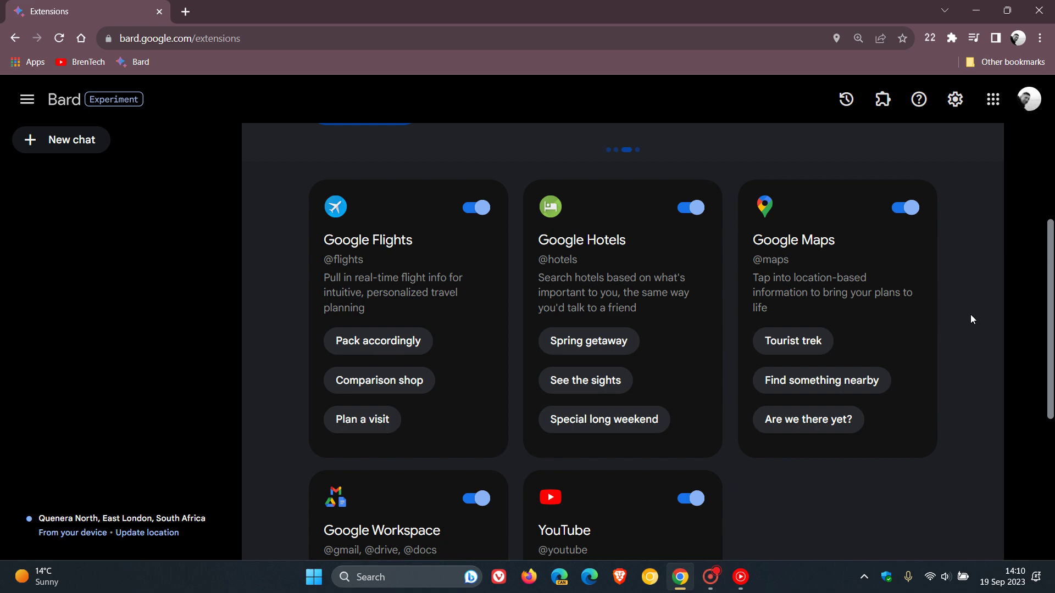
pyautogui.scroll(-4, 970, 319)
pyautogui.scroll(2, 971, 319)
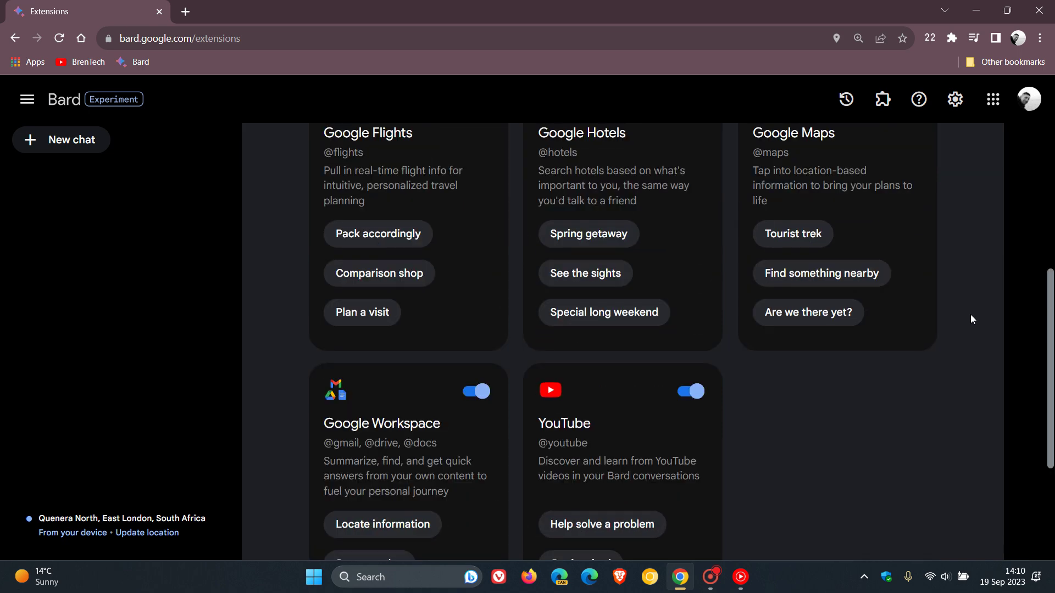
pyautogui.scroll(2, 970, 318)
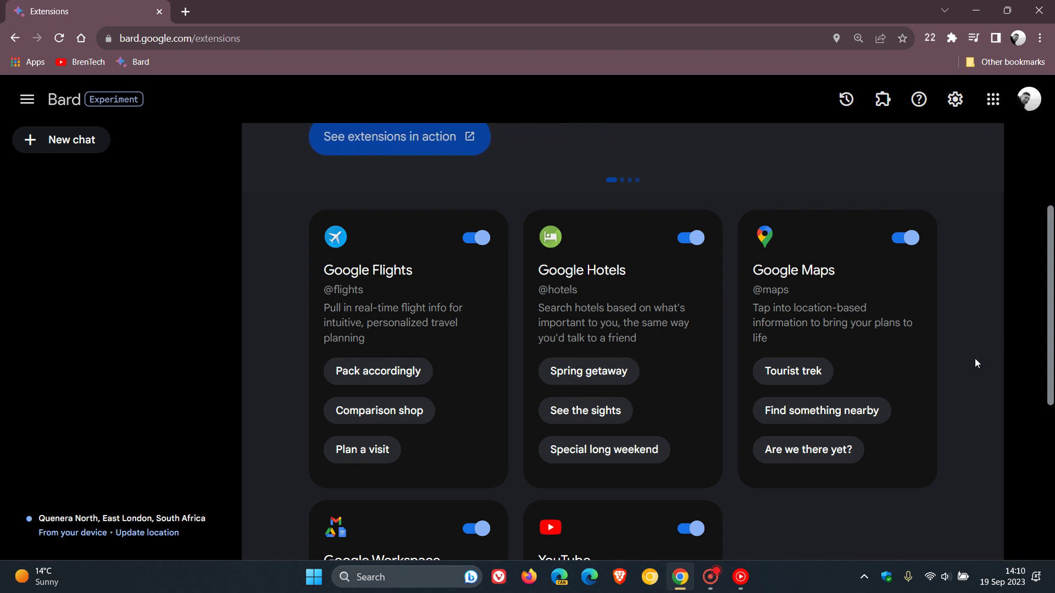
# Send the Maps 'Tourist trek' prompt and review the 17- and 13-minute walking routes with map.
pyautogui.click(788, 374)
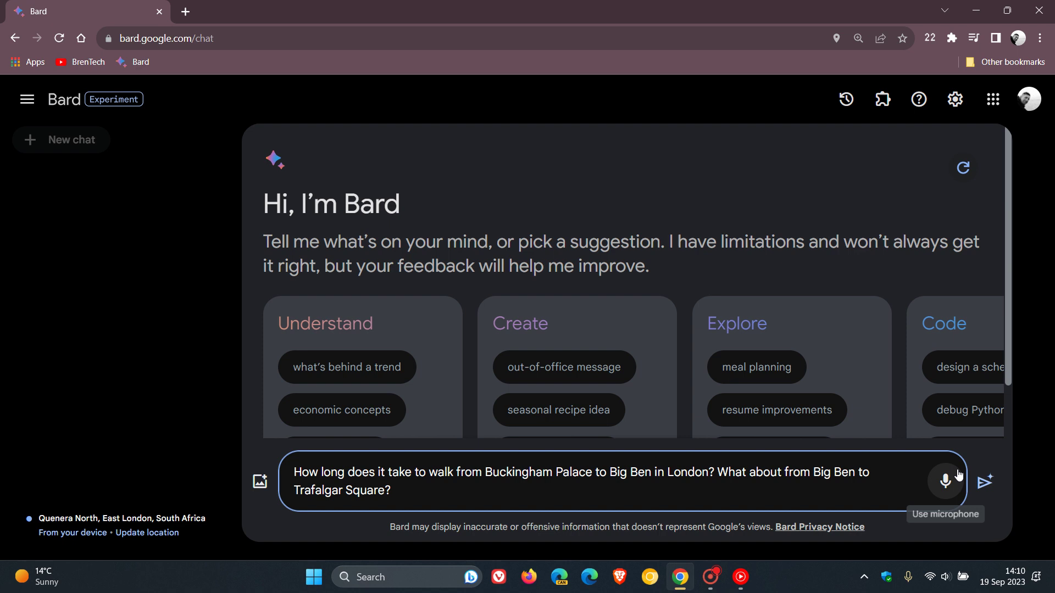
pyautogui.click(985, 482)
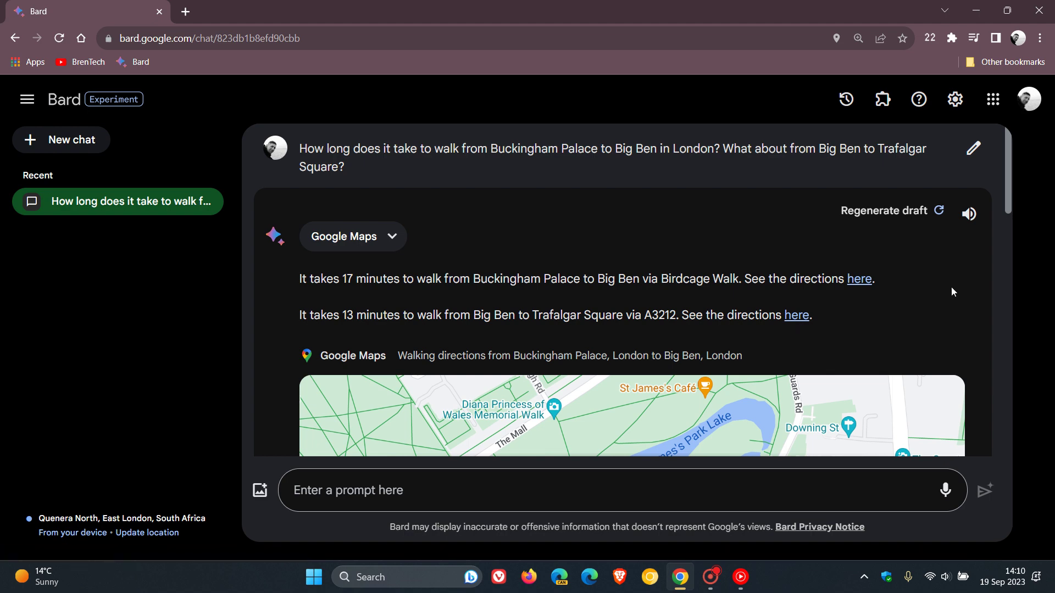
pyautogui.scroll(-3, 951, 287)
pyautogui.scroll(3, 951, 287)
pyautogui.scroll(-5, 904, 298)
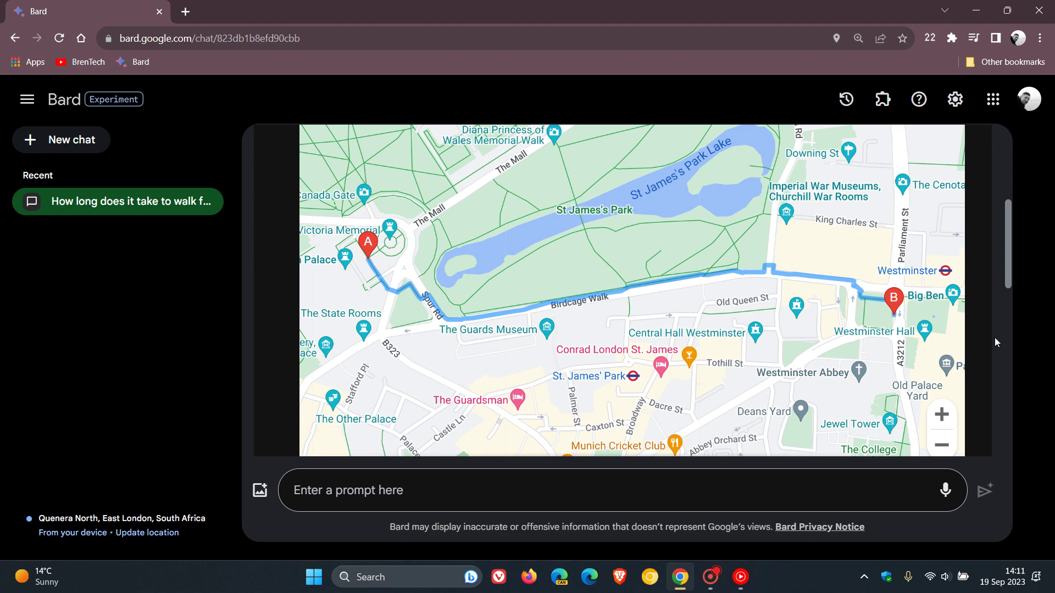
pyautogui.scroll(3, 994, 337)
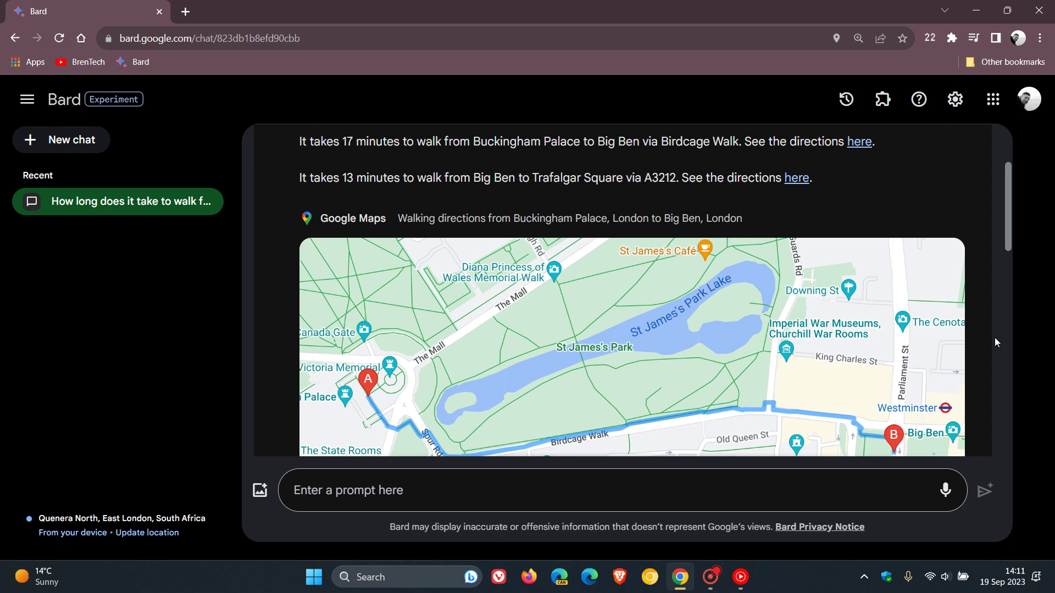
# Prefill a new chat with the Workspace 'Sum up a doc' request for the June 2023 resume.
pyautogui.click(881, 99)
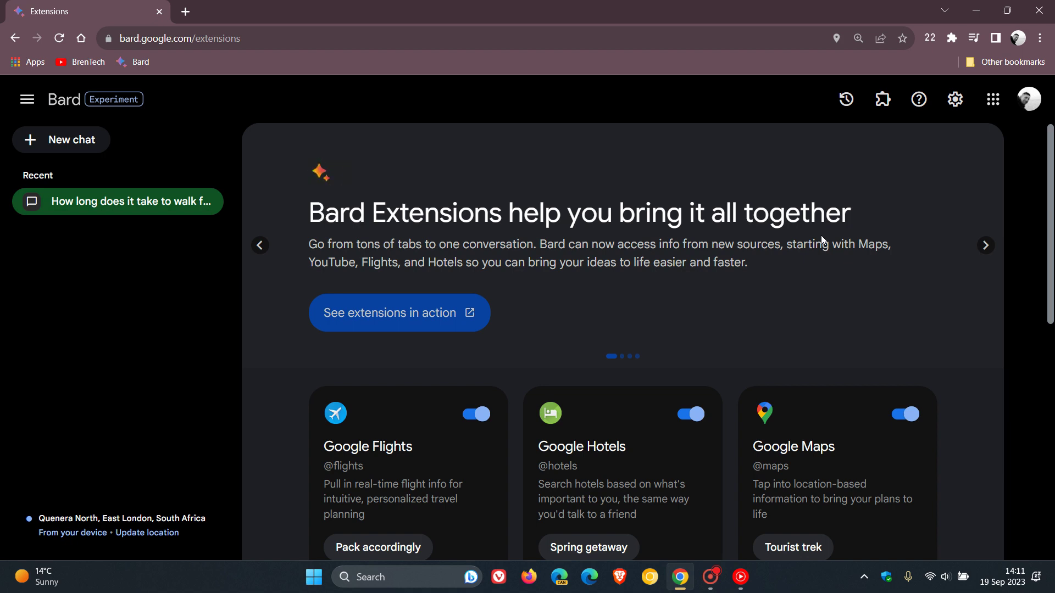
pyautogui.scroll(-3, 821, 236)
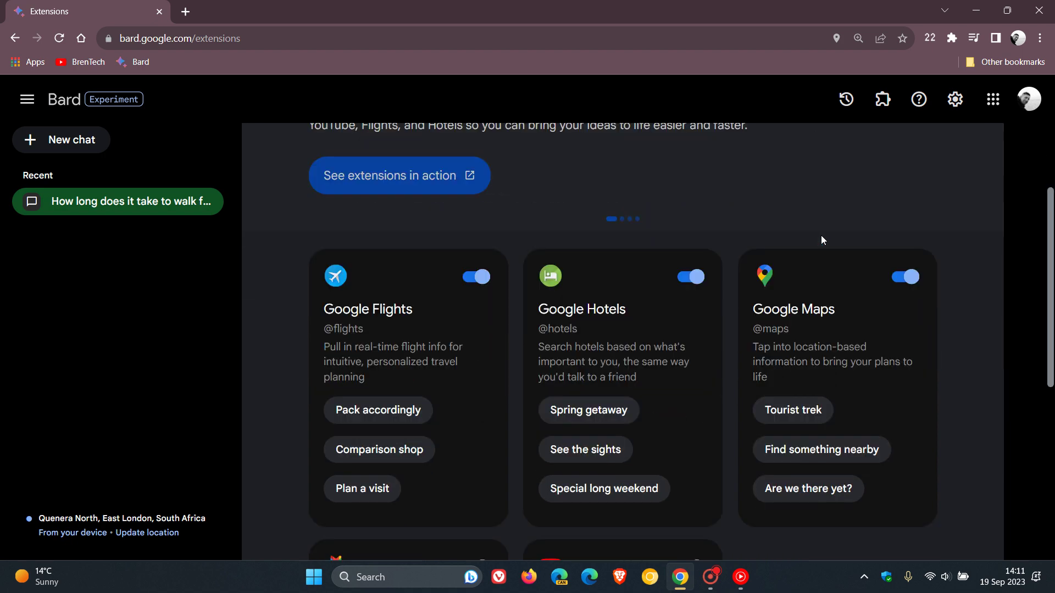
pyautogui.scroll(-6, 820, 235)
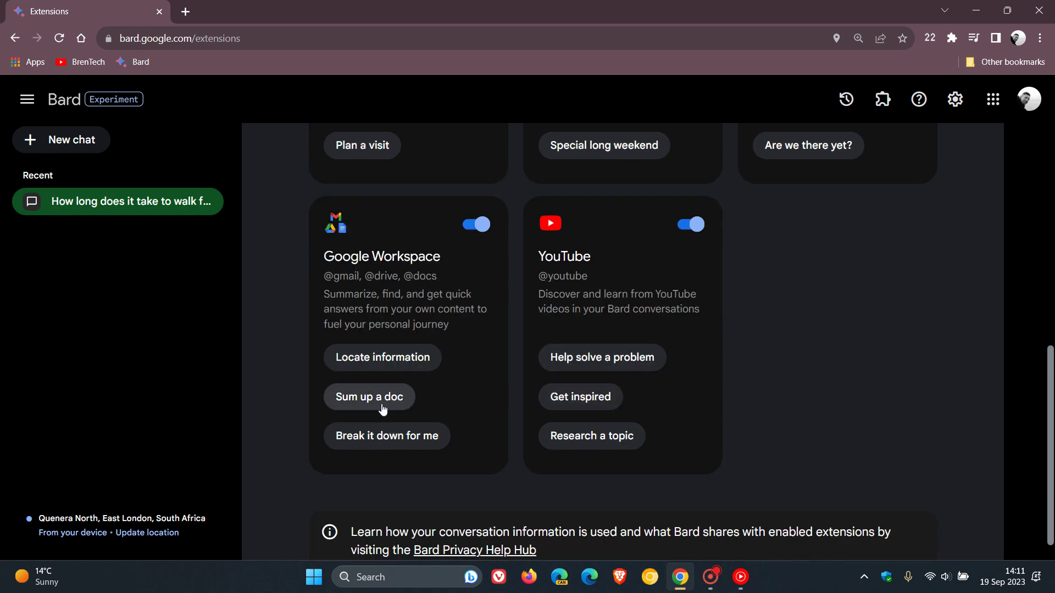
pyautogui.click(381, 405)
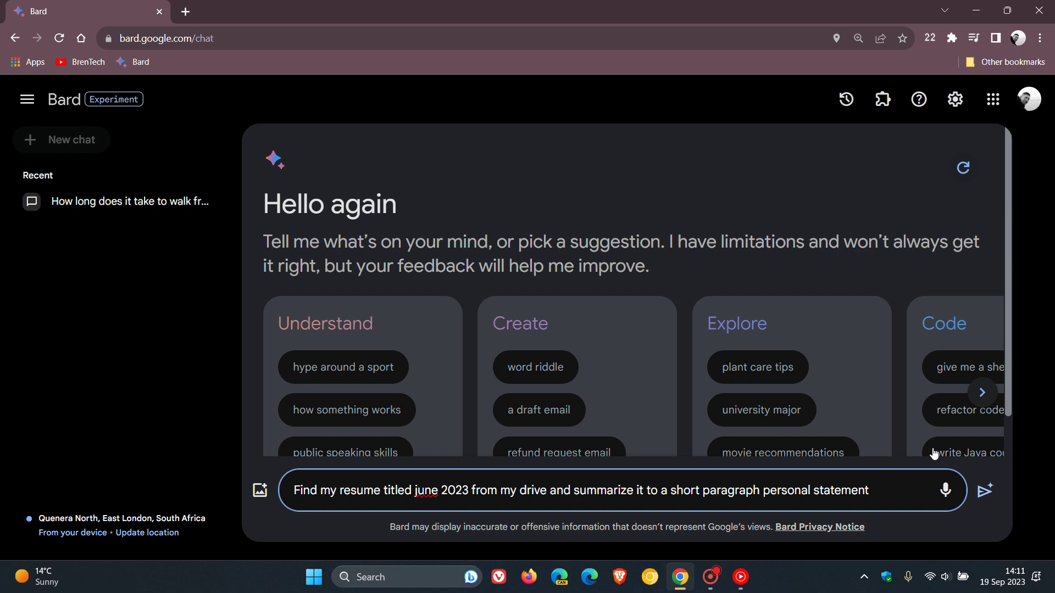
pyautogui.click(985, 490)
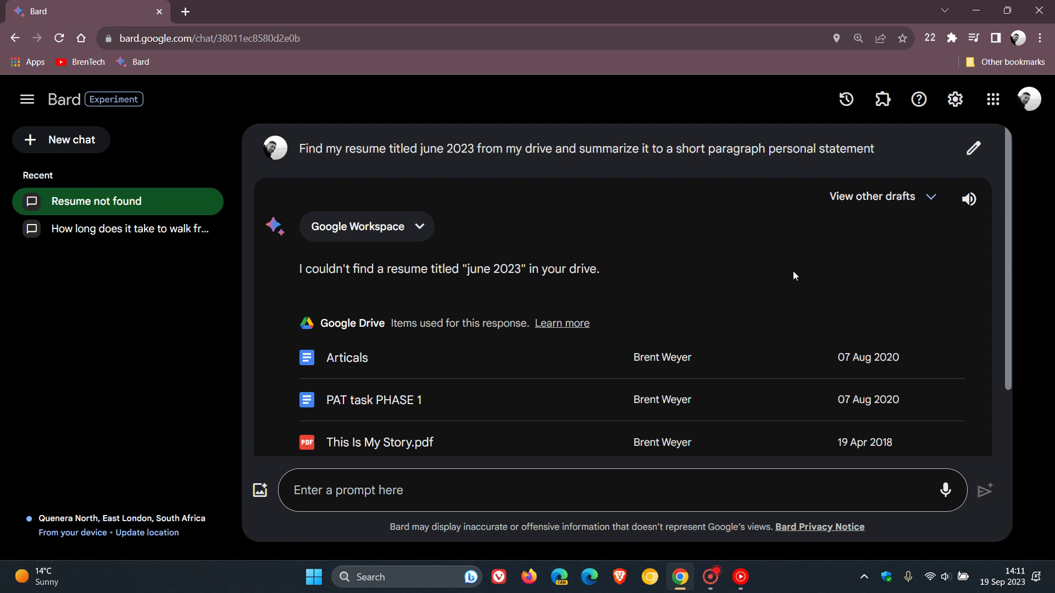
pyautogui.scroll(-2, 793, 271)
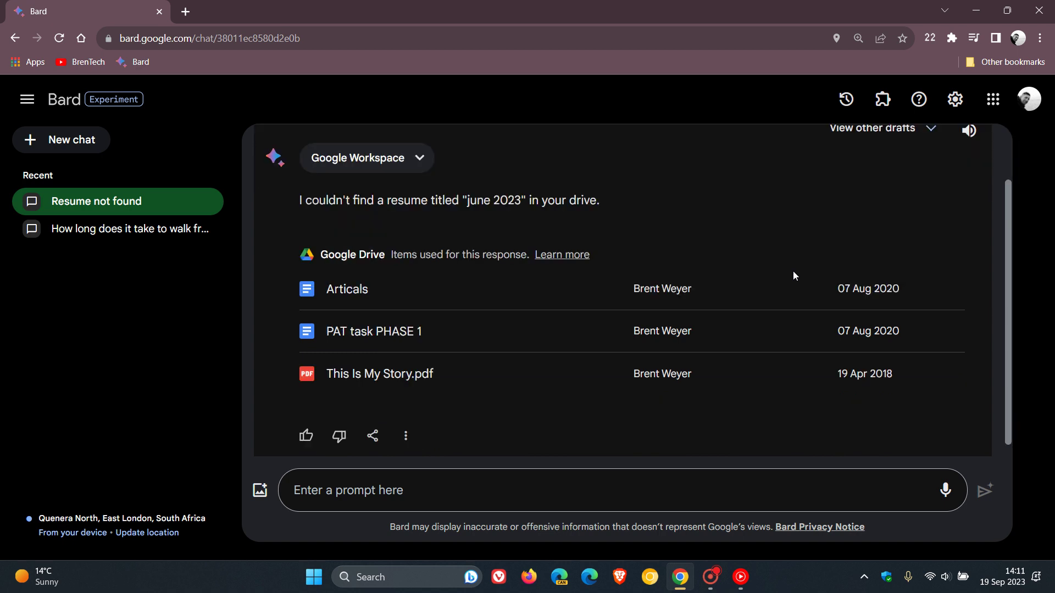
pyautogui.scroll(2, 780, 271)
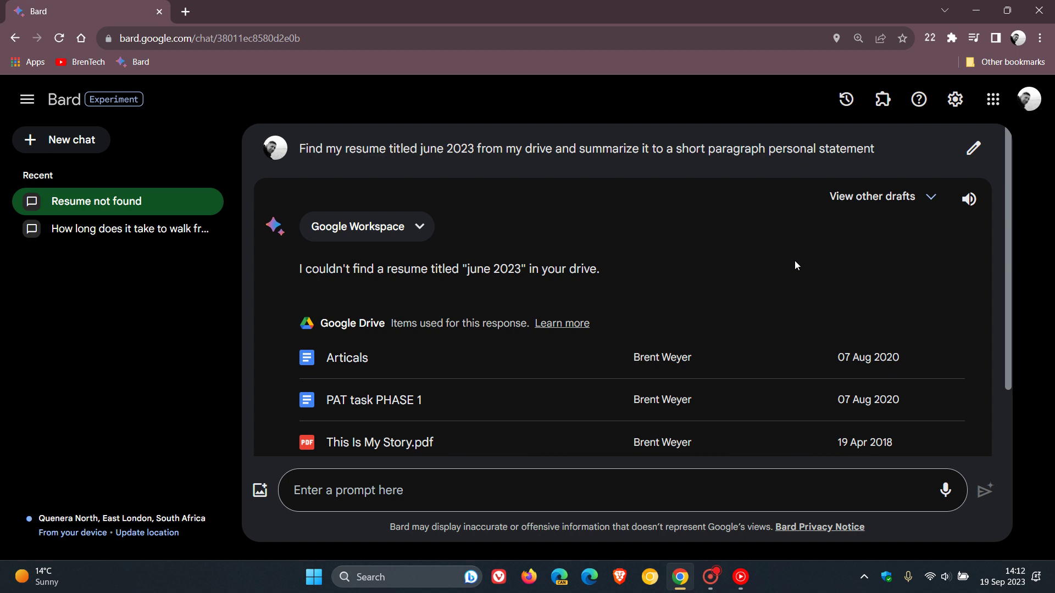
# Ask Bard 'wiki' in the current chat.
pyautogui.click(429, 498)
pyautogui.write('wiki')
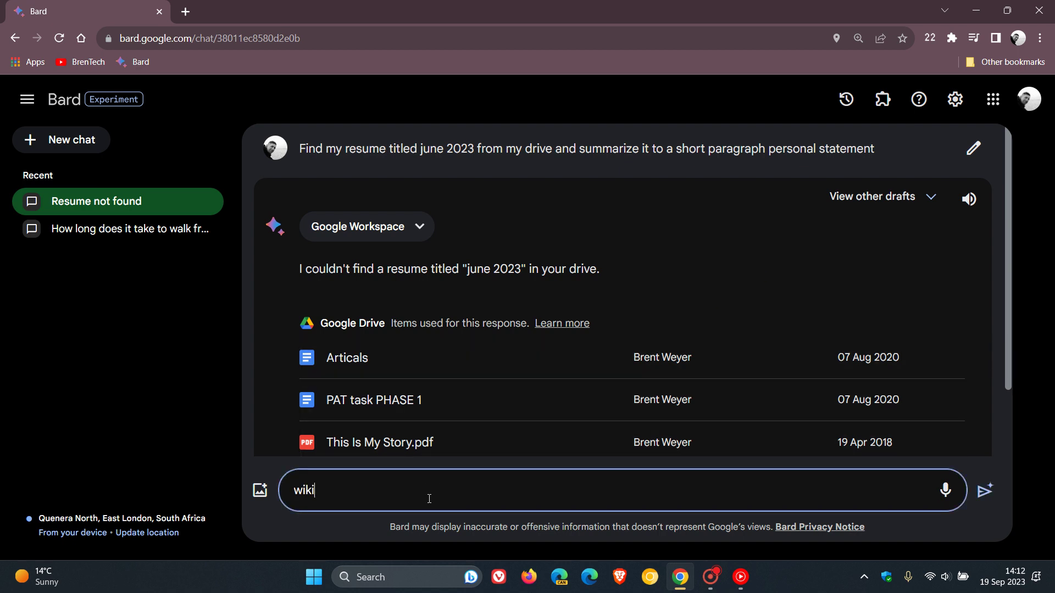
pyautogui.press('Return')
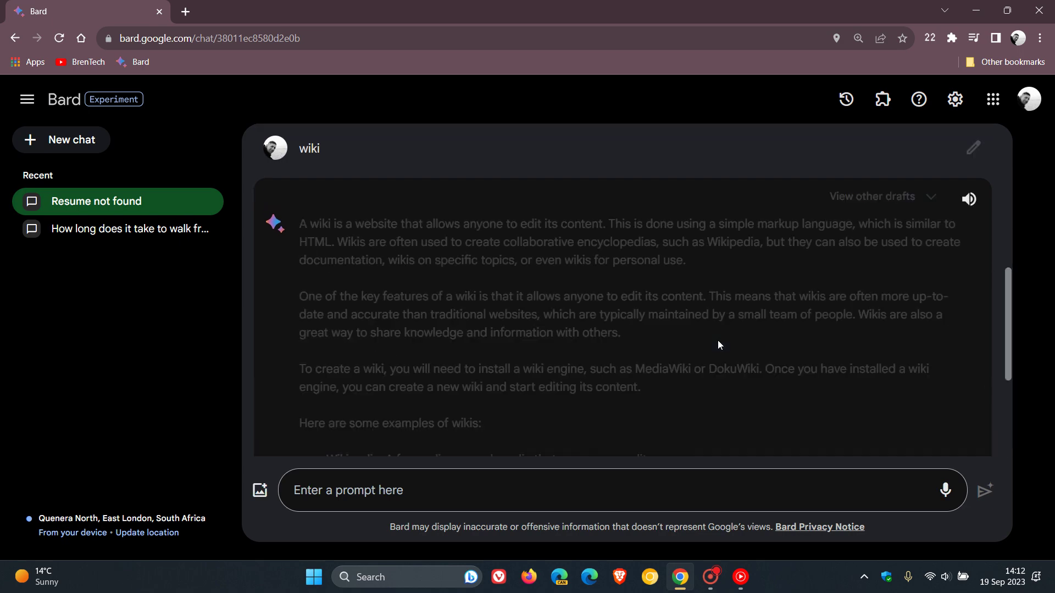
# Double-check the wiki answer against Google Search and review the highlighted results.
pyautogui.scroll(-5, 717, 344)
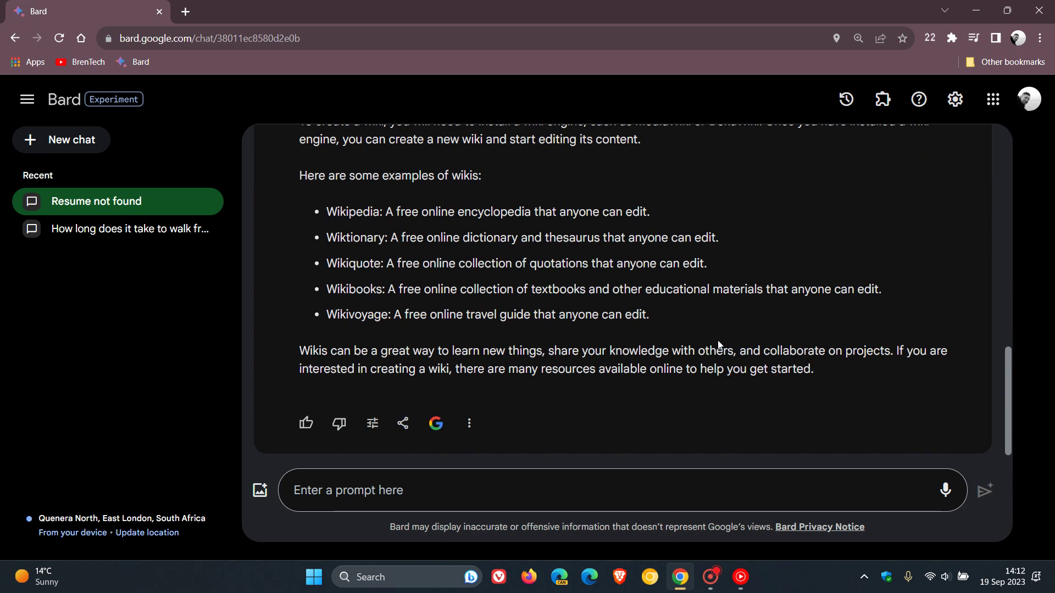
pyautogui.click(437, 432)
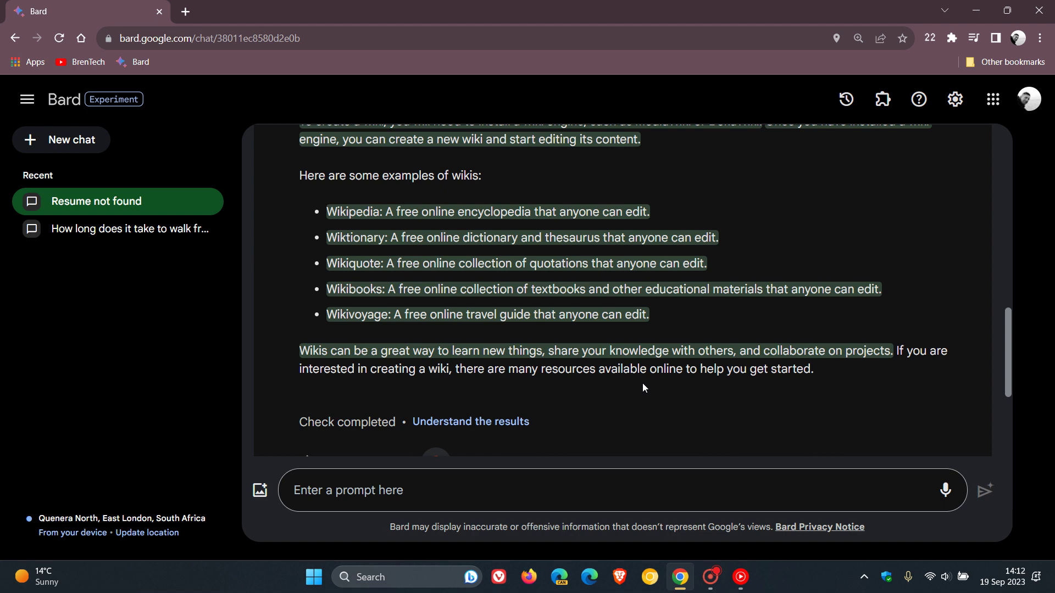
pyautogui.scroll(-3, 642, 385)
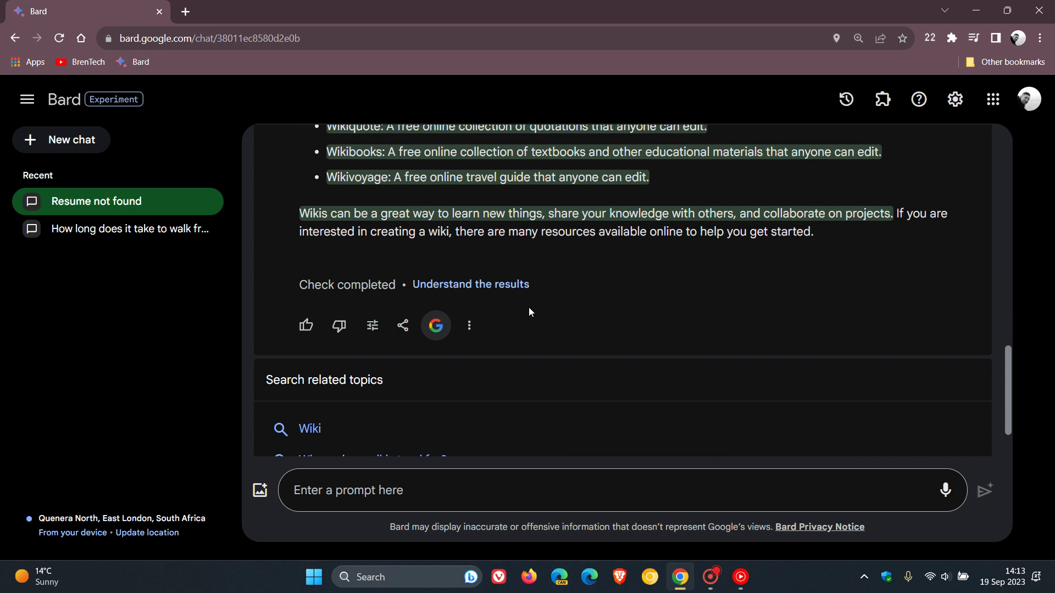
# In a new chat, ask 'wiki' and scroll to the end of Bard's 'What is a Wiki?' answer.
pyautogui.click(84, 144)
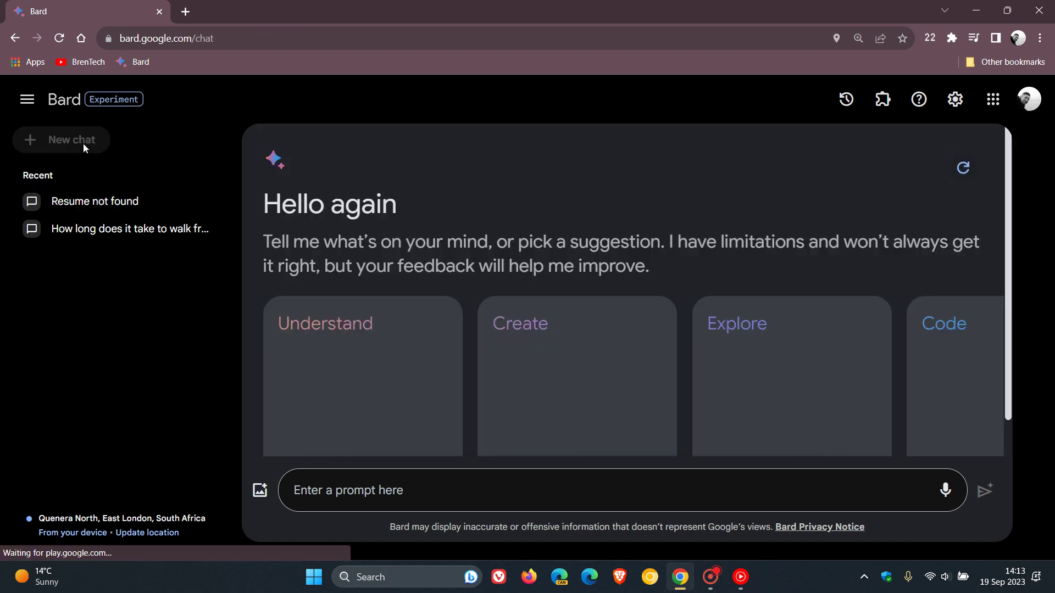
pyautogui.click(486, 490)
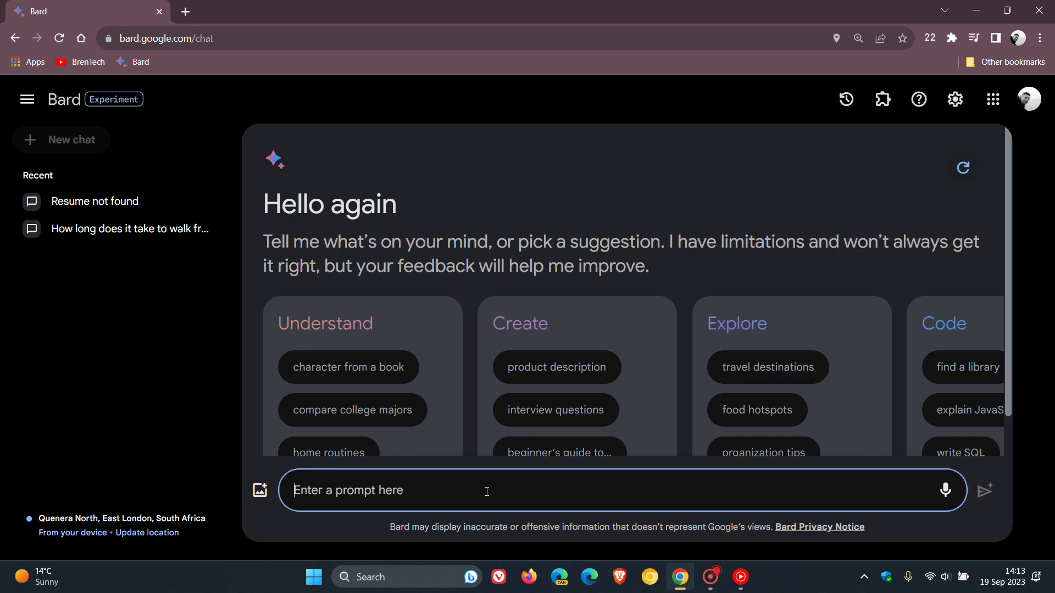
pyautogui.write('wiki')
pyautogui.press('Return')
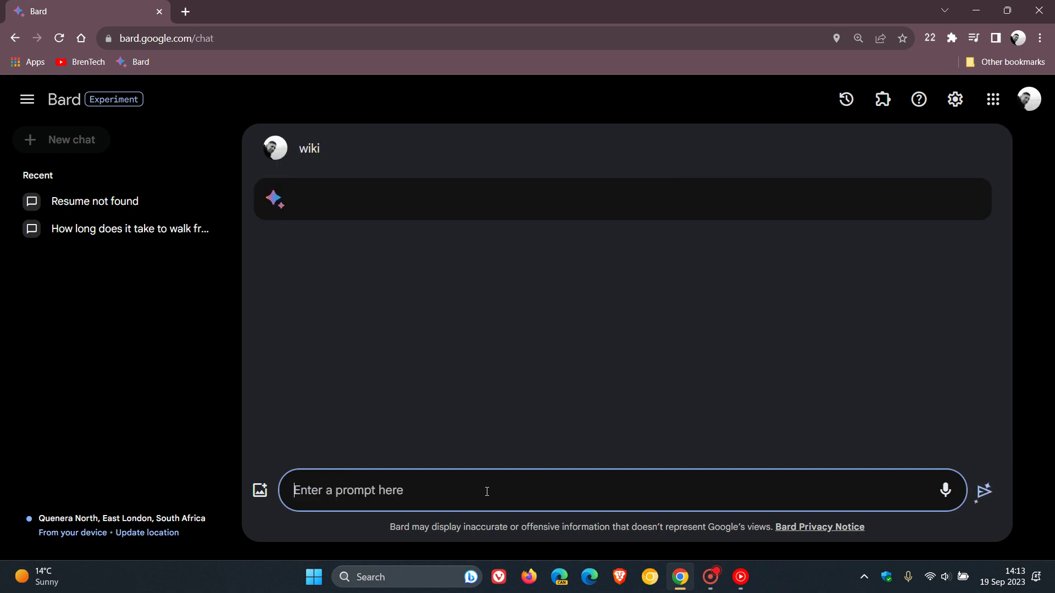
pyautogui.click(630, 383)
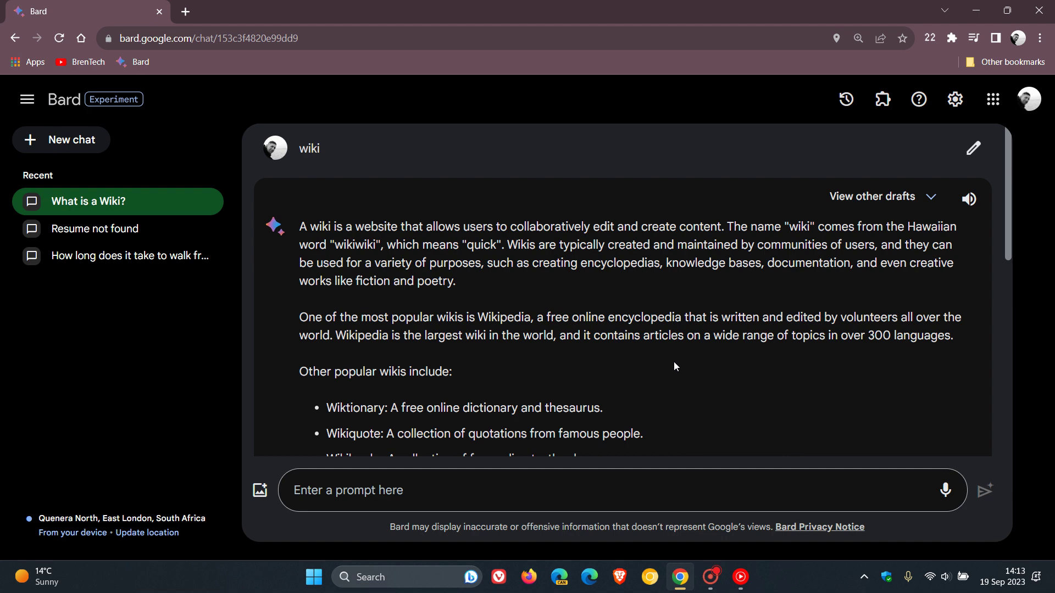
pyautogui.scroll(-8, 673, 362)
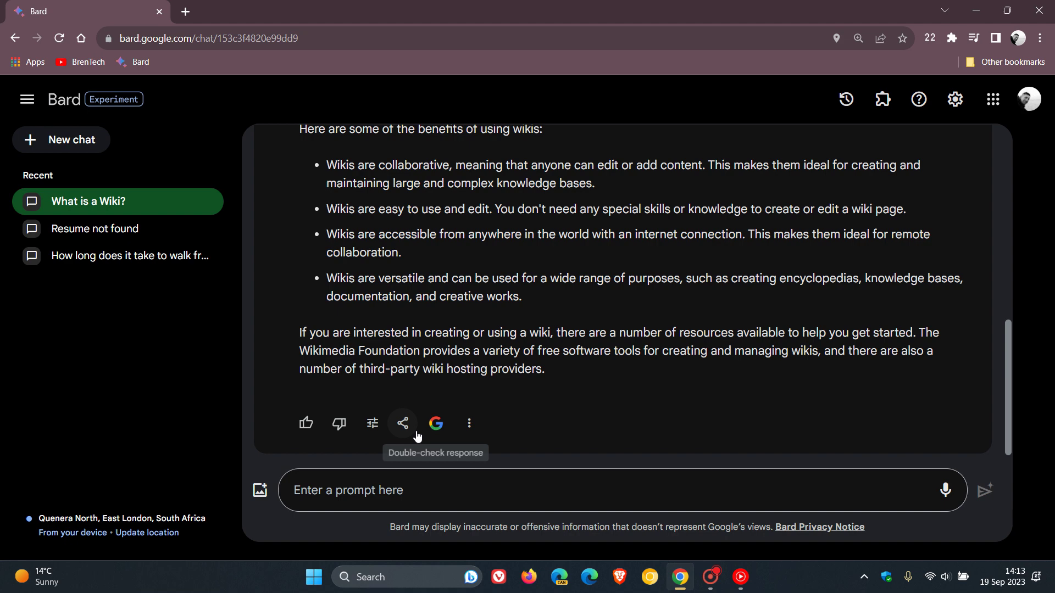
pyautogui.click(404, 424)
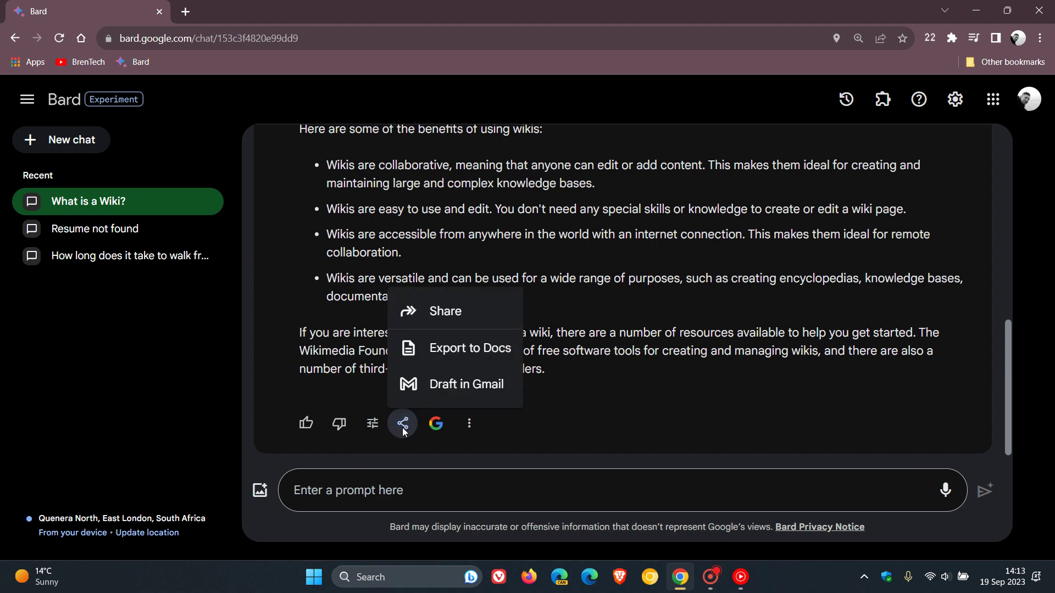
pyautogui.click(451, 319)
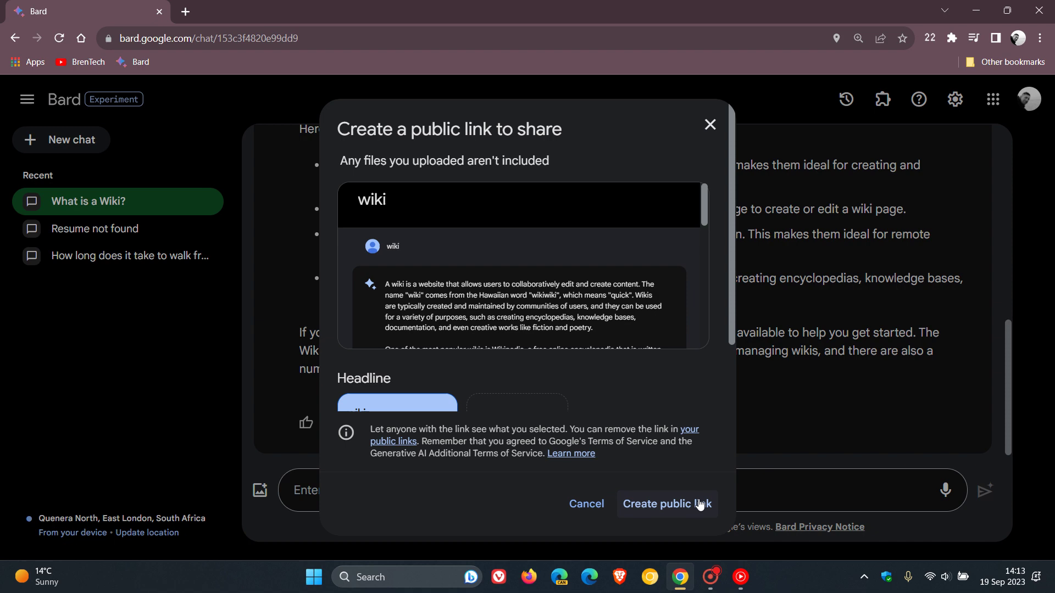
pyautogui.click(712, 125)
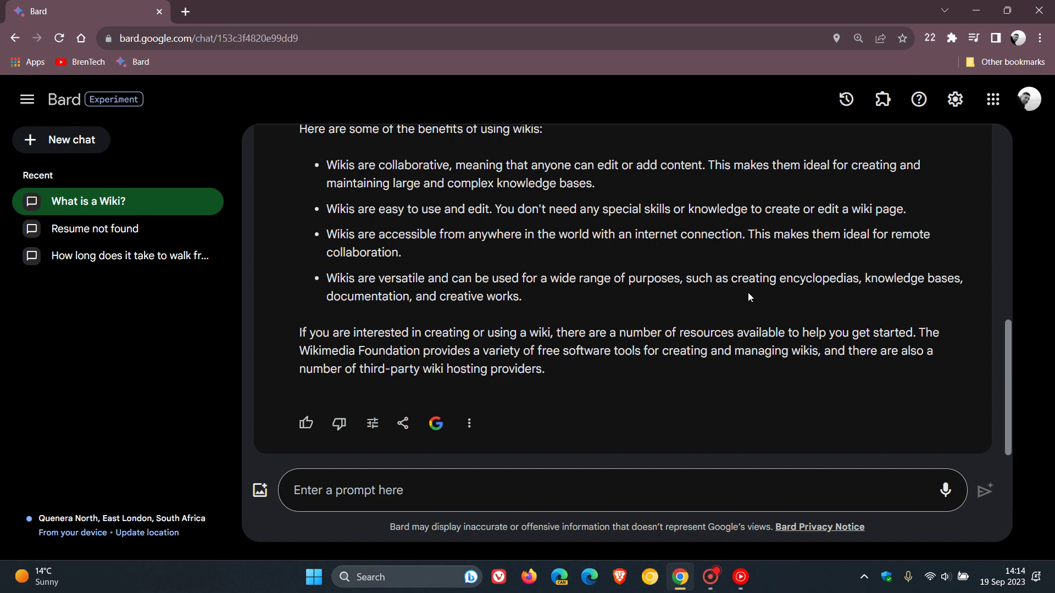
# Start another new Bard chat, then go to Chrome's home New Tab page.
pyautogui.click(95, 140)
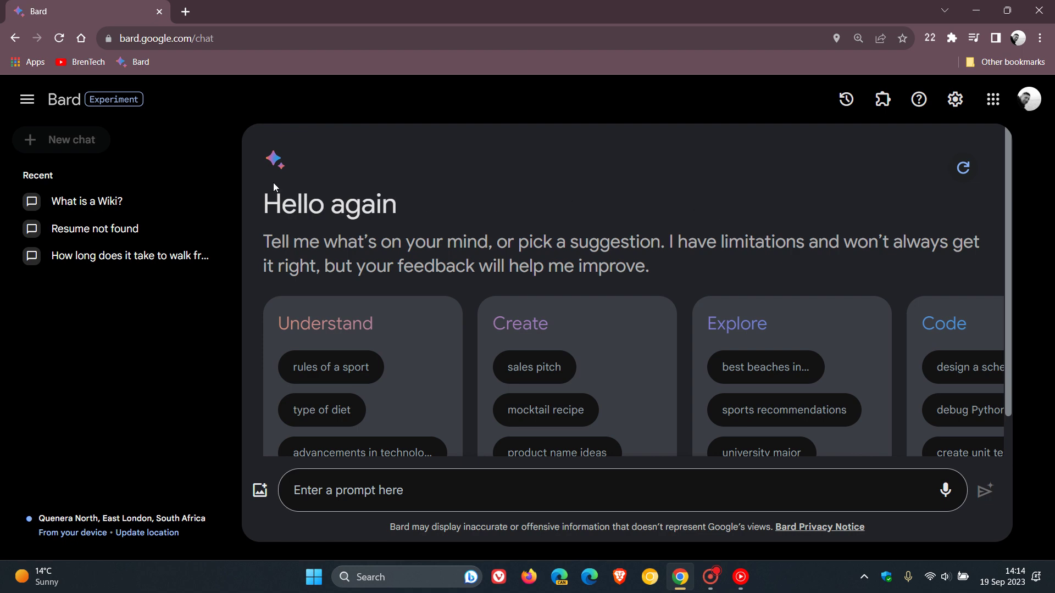
pyautogui.click(81, 37)
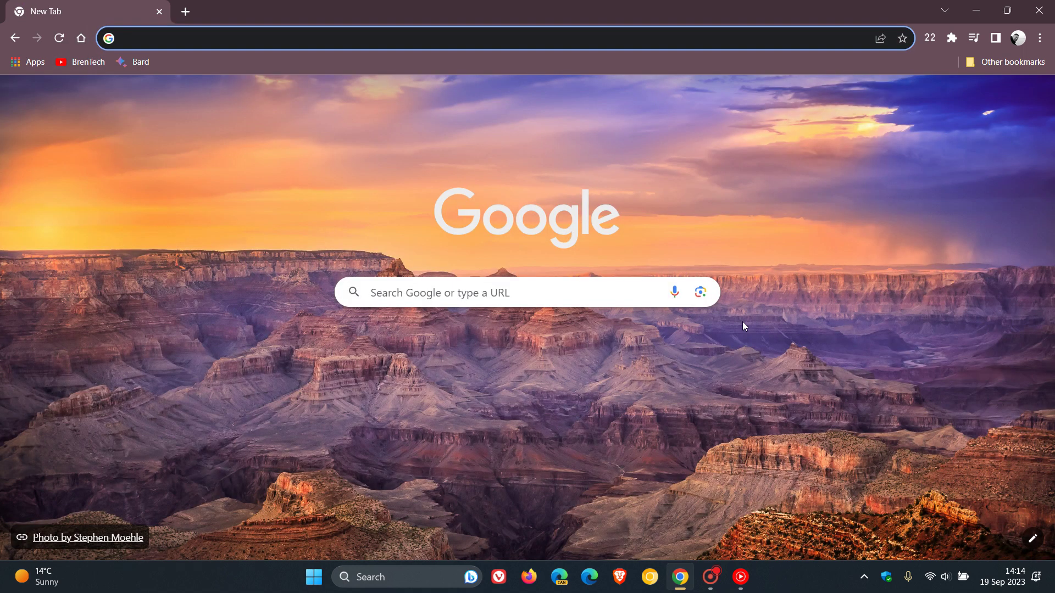